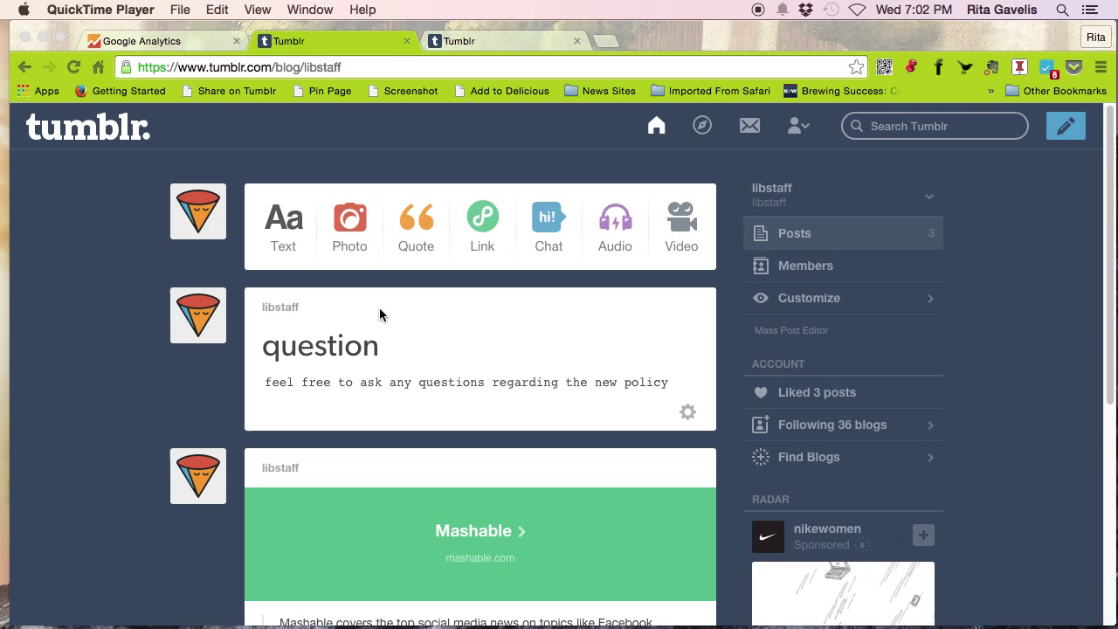
# Switch to Google Analytics, open the administration of the LAtumblr account and select the libstaff Tumblr property.
pyautogui.click(180, 43)
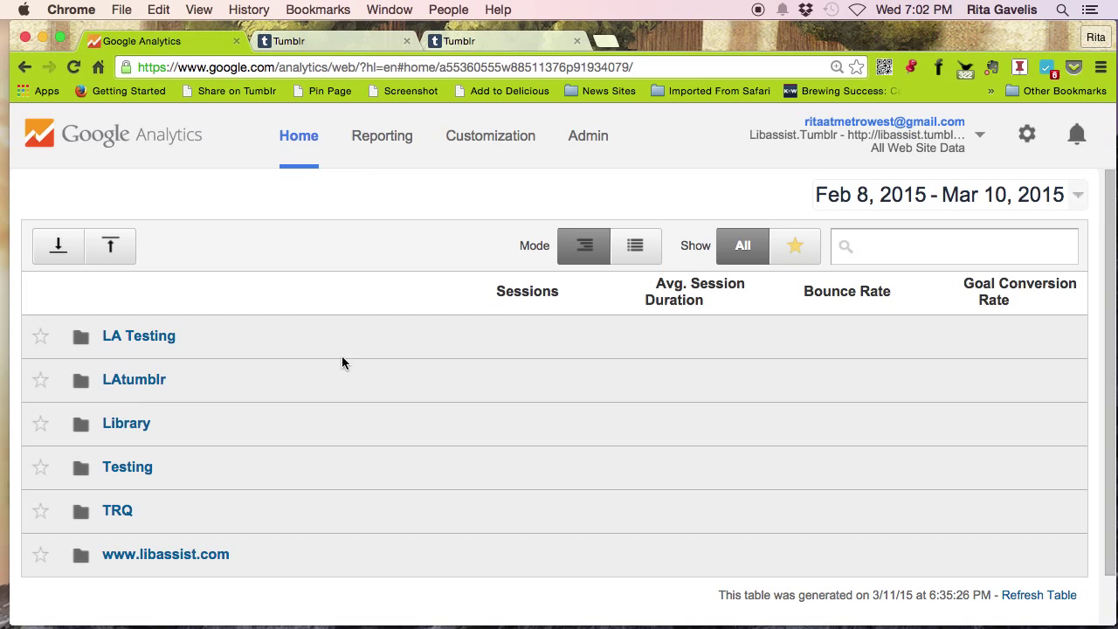
pyautogui.click(143, 386)
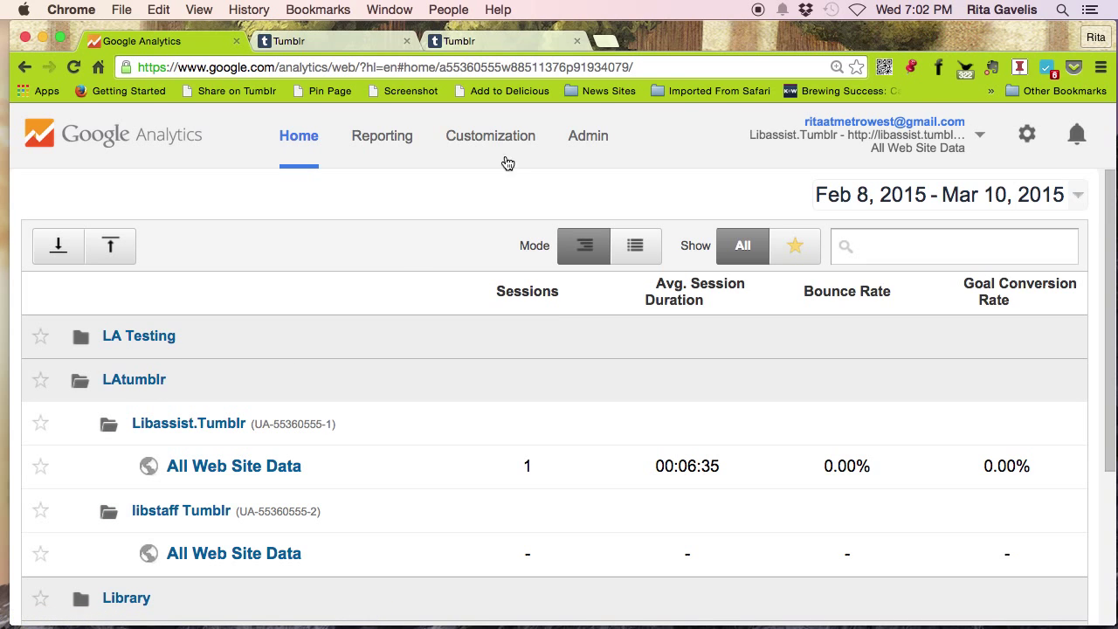
pyautogui.click(591, 138)
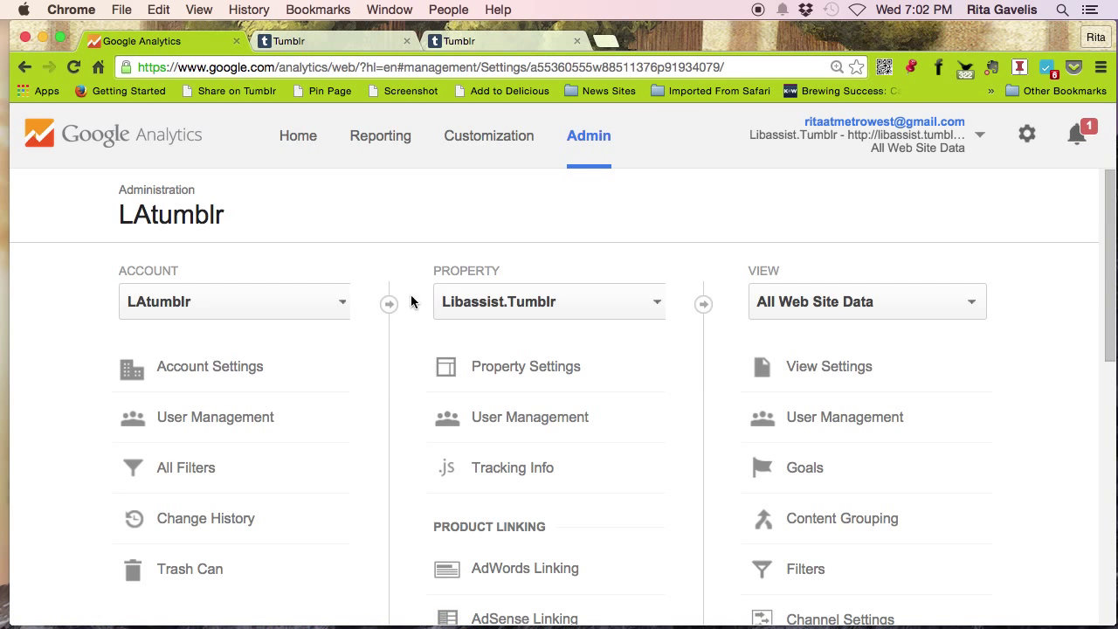
pyautogui.click(560, 303)
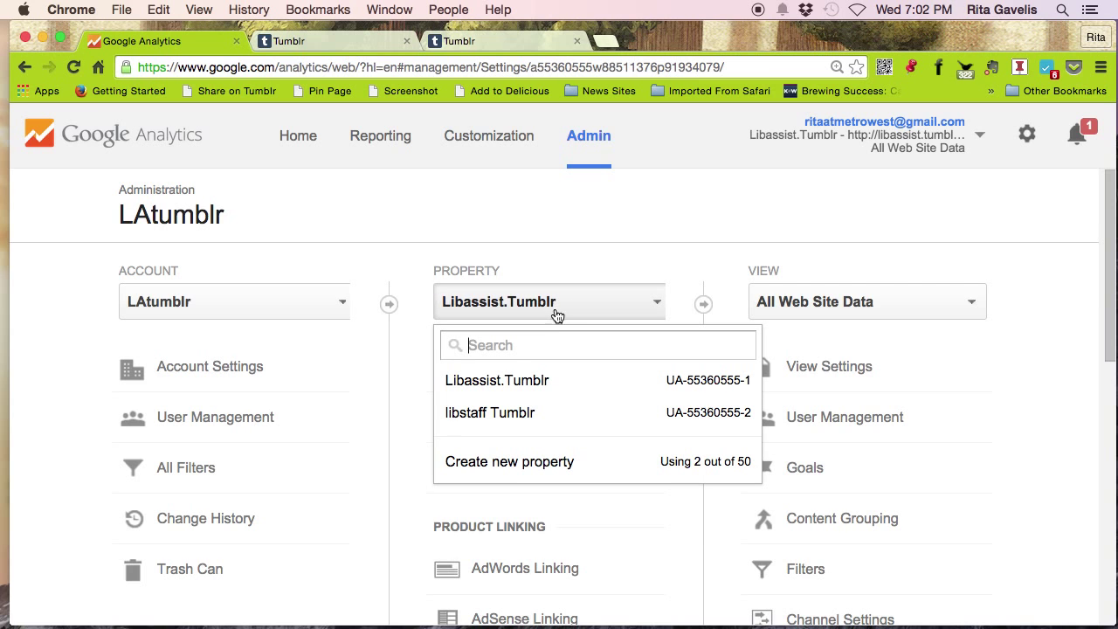
pyautogui.click(521, 417)
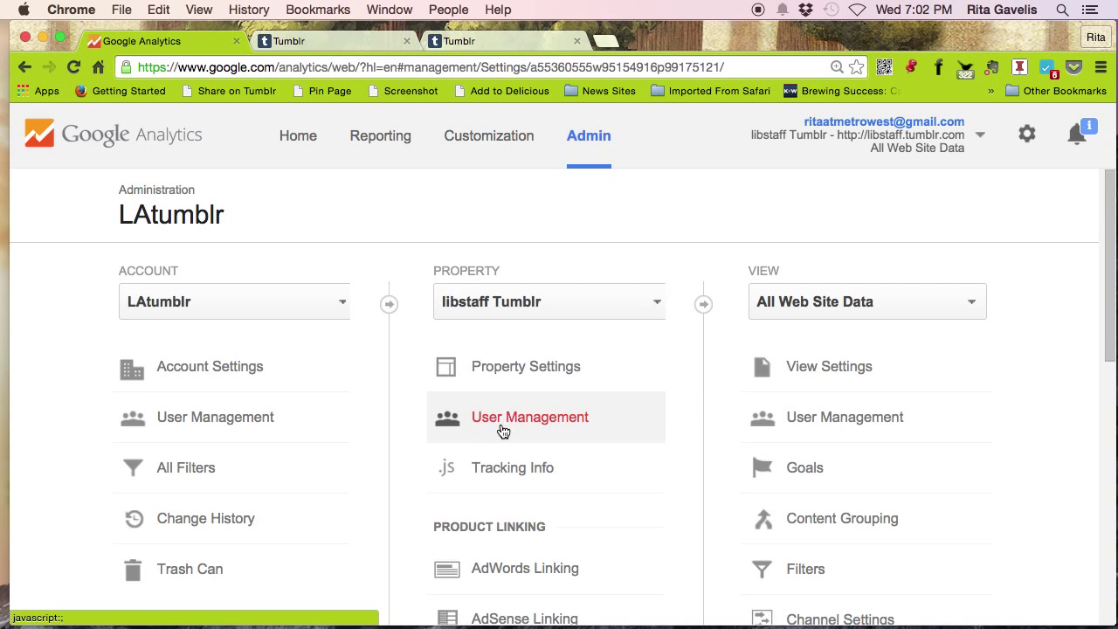
# Show the property's tracking code information and copy its tracking ID.
pyautogui.click(538, 471)
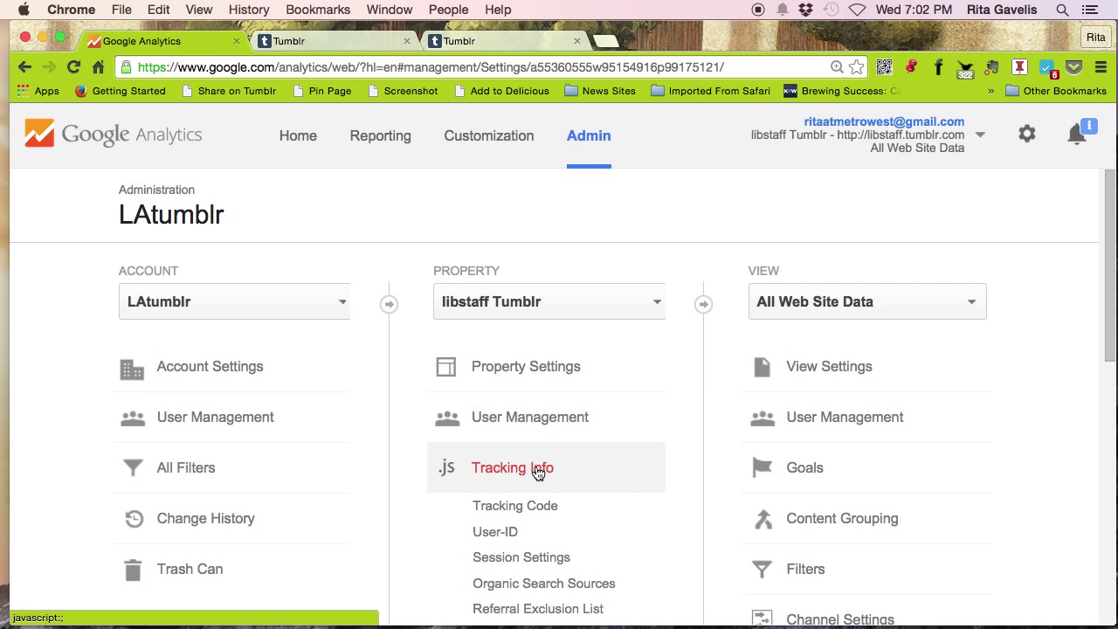
pyautogui.click(540, 508)
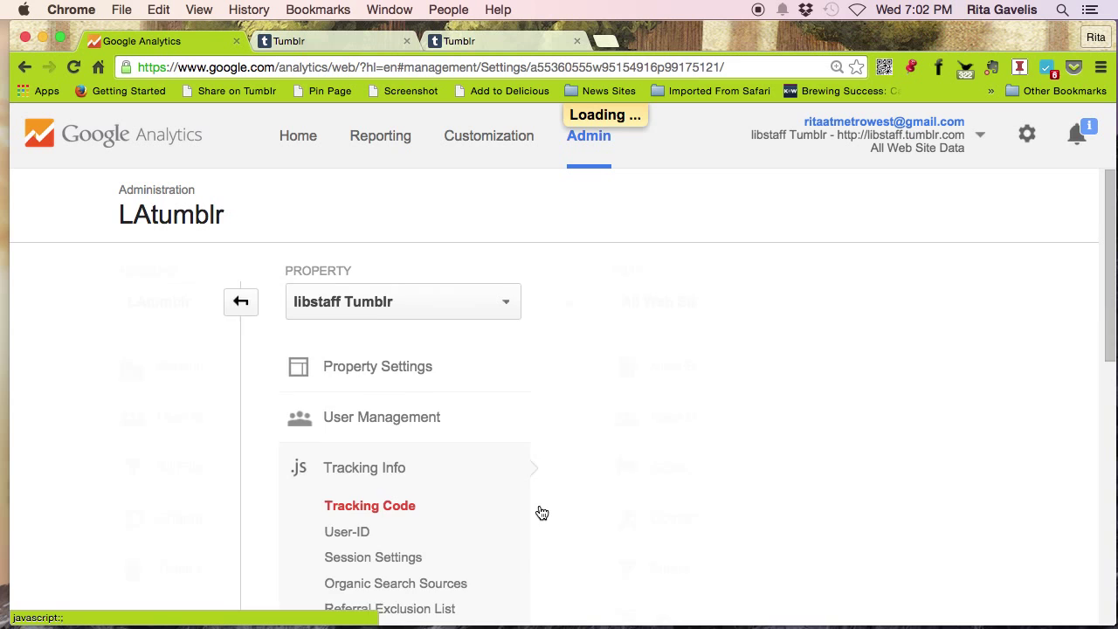
pyautogui.scroll(-3, 539, 511)
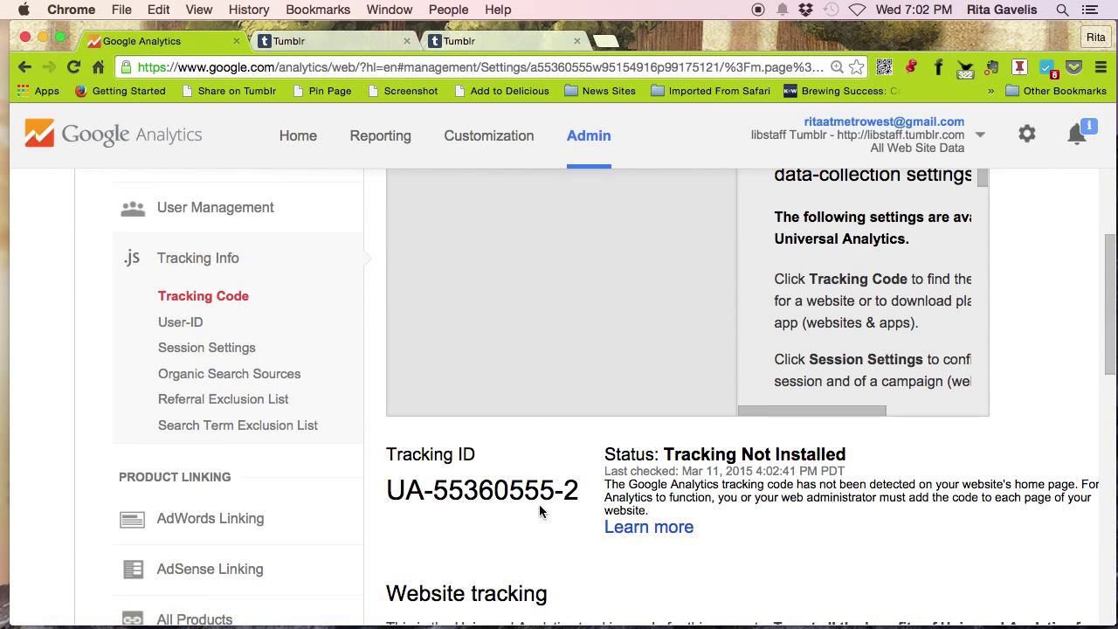
pyautogui.moveTo(578, 491); pyautogui.dragTo(389, 490)
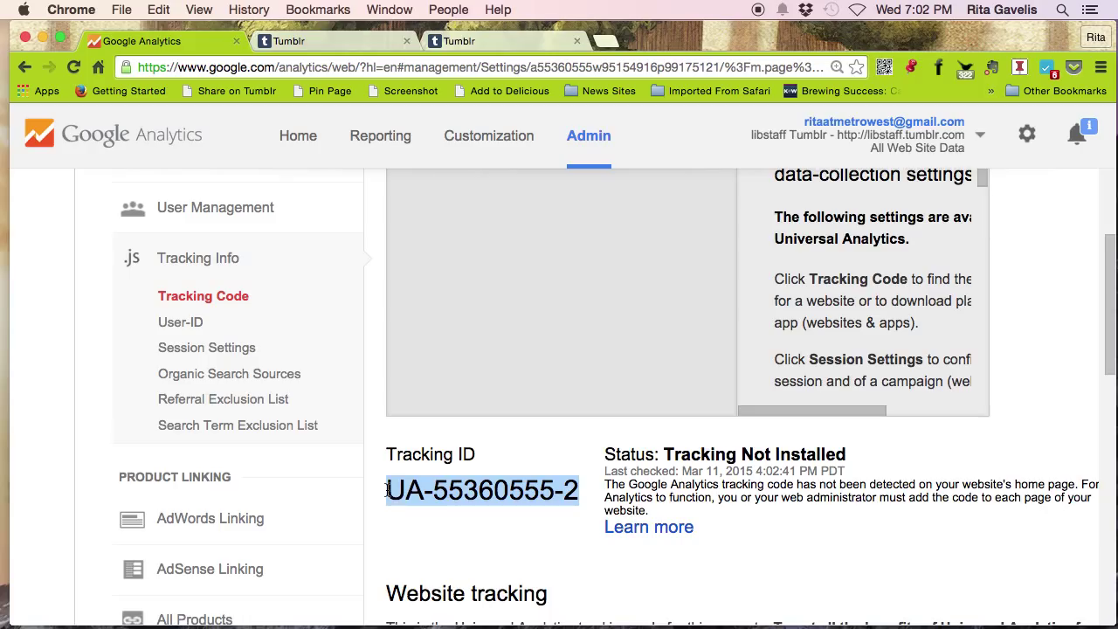
pyautogui.press('super+c')
# In Tumblr, customize the libstaff blog's theme by pasting the copied tracking ID as its Google analytics ID, and save.
pyautogui.click(341, 42)
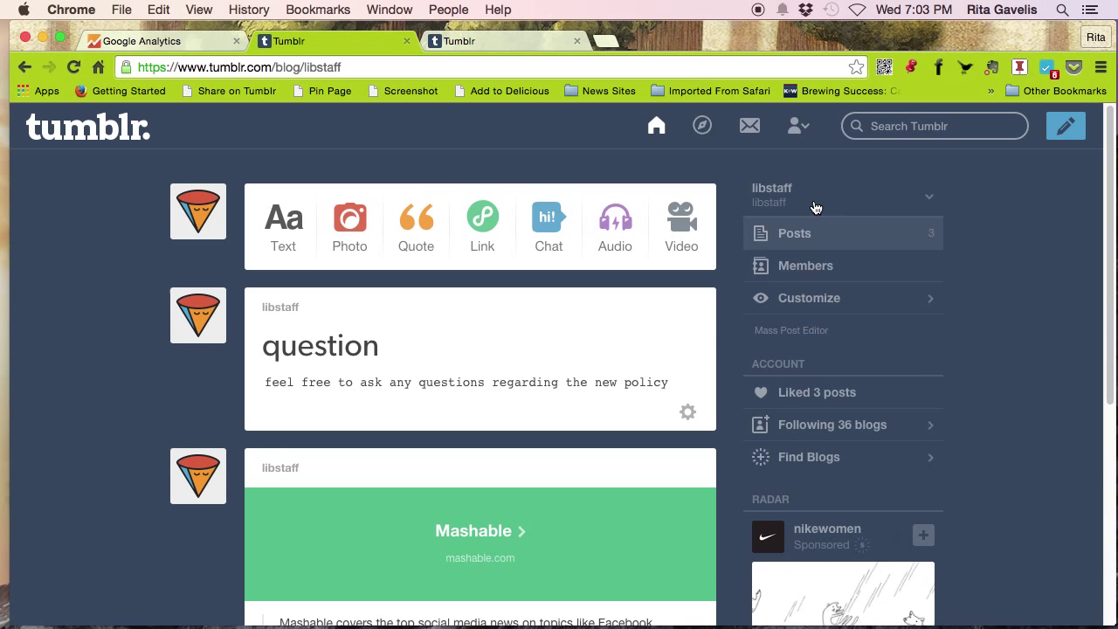
pyautogui.click(817, 300)
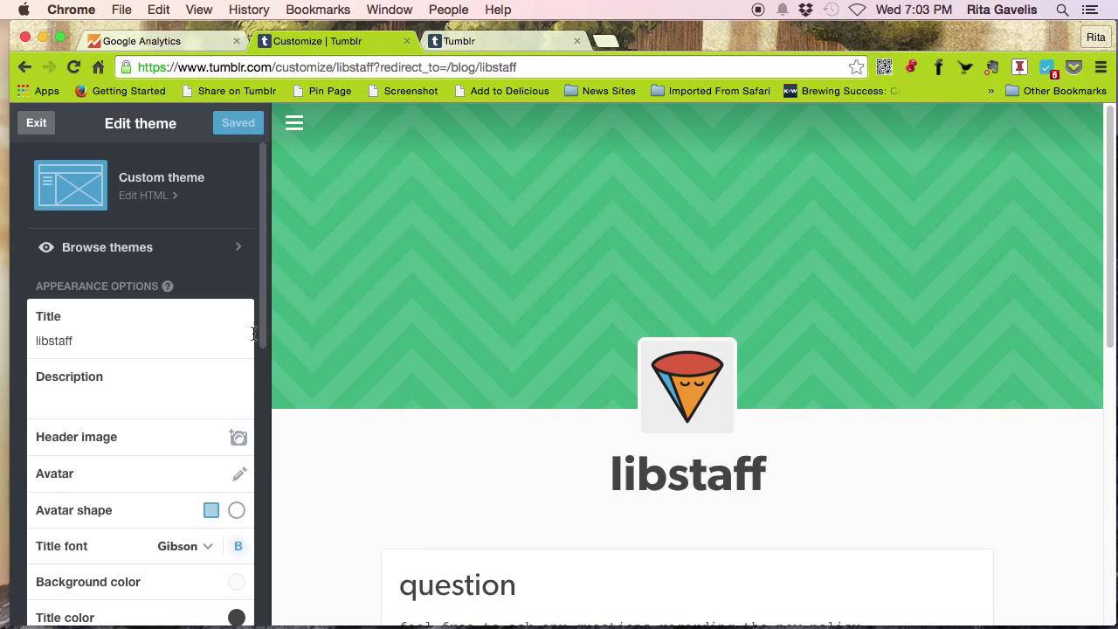
pyautogui.moveTo(263, 332); pyautogui.dragTo(258, 568)
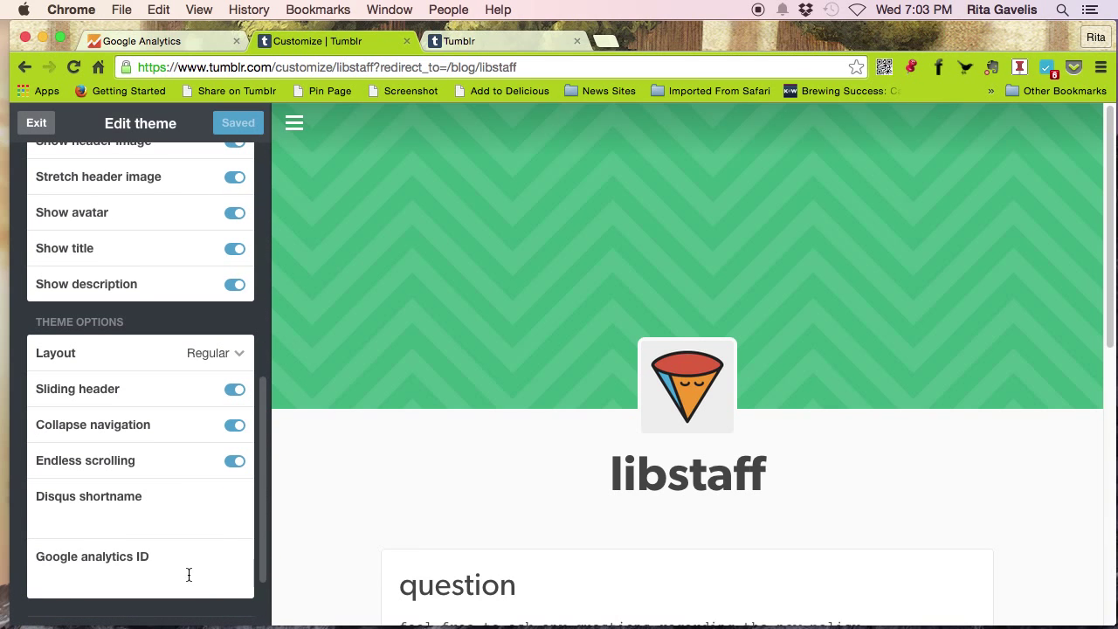
pyautogui.click(99, 576)
pyautogui.press('super+v')
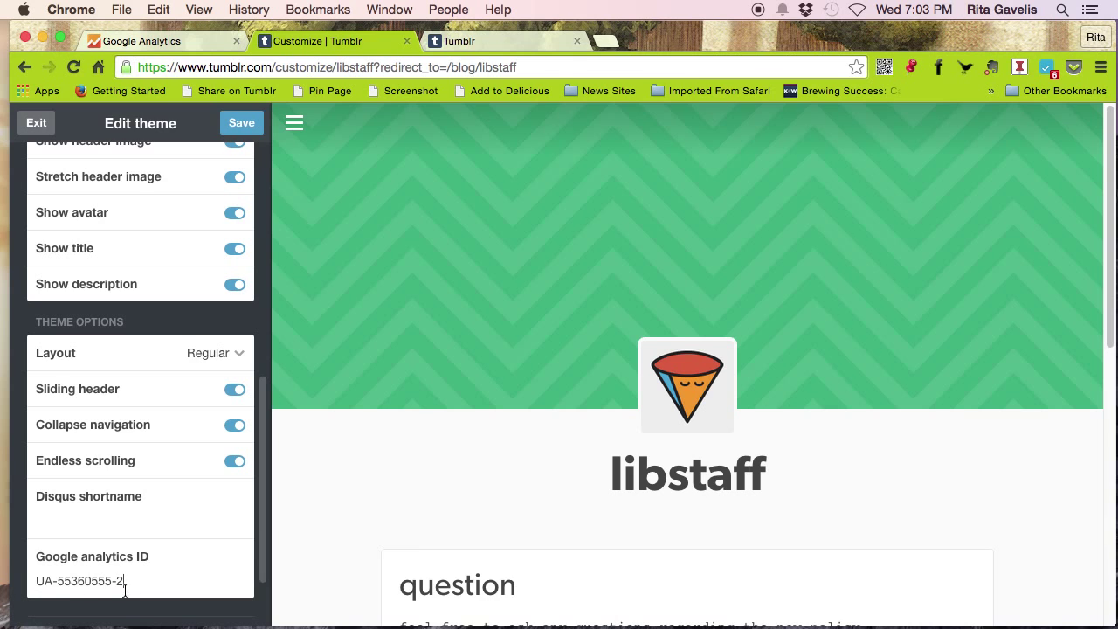
pyautogui.click(236, 125)
# Open the theme customization of the libassist blog and look through its theme options.
pyautogui.click(494, 37)
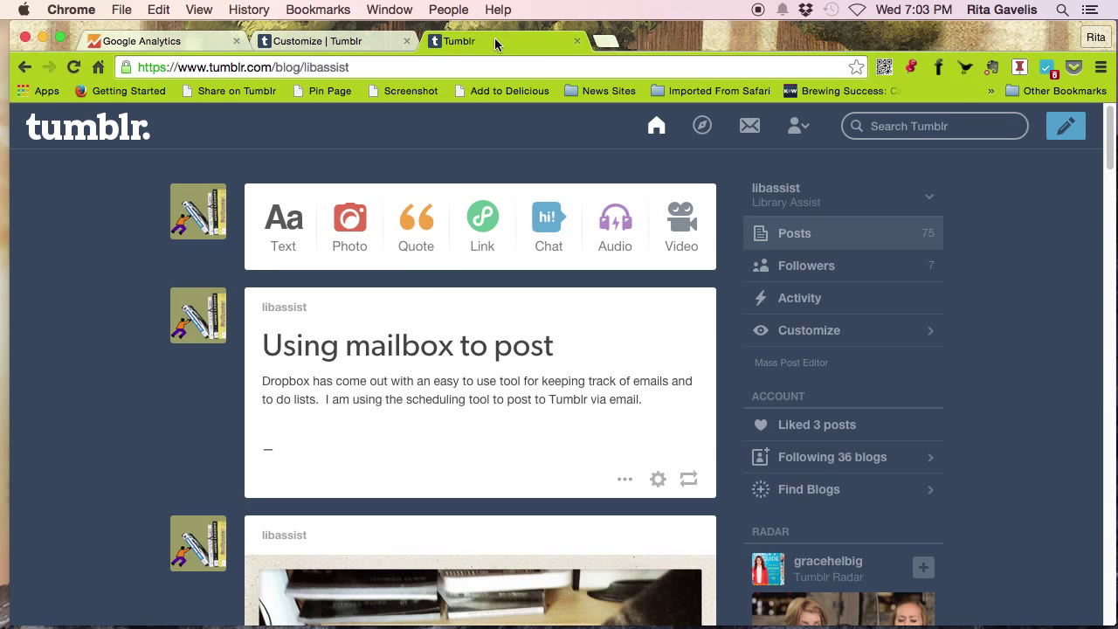
pyautogui.click(812, 332)
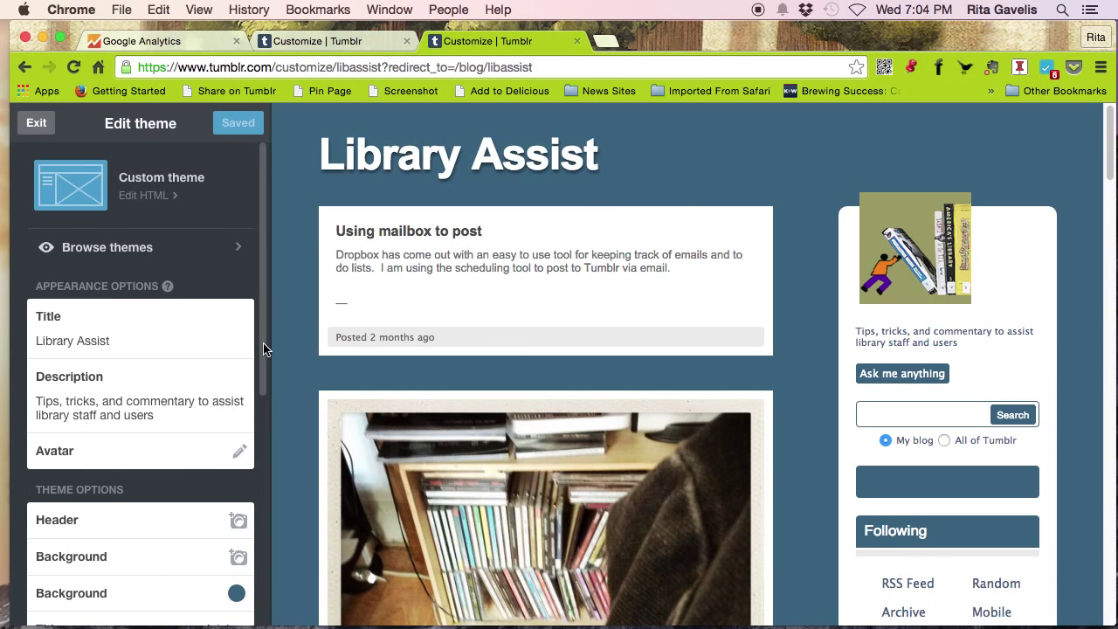
pyautogui.moveTo(265, 348); pyautogui.dragTo(280, 321)
# Return to Google Analytics and copy the entire website tracking script of the libstaff Tumblr property.
pyautogui.click(172, 43)
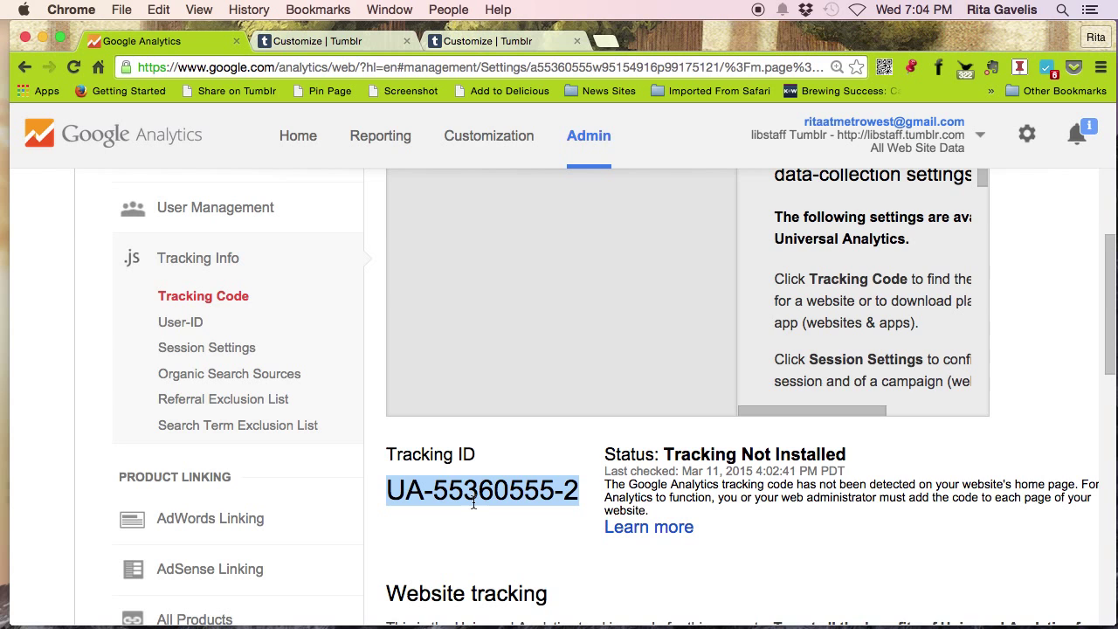
pyautogui.scroll(-5, 479, 524)
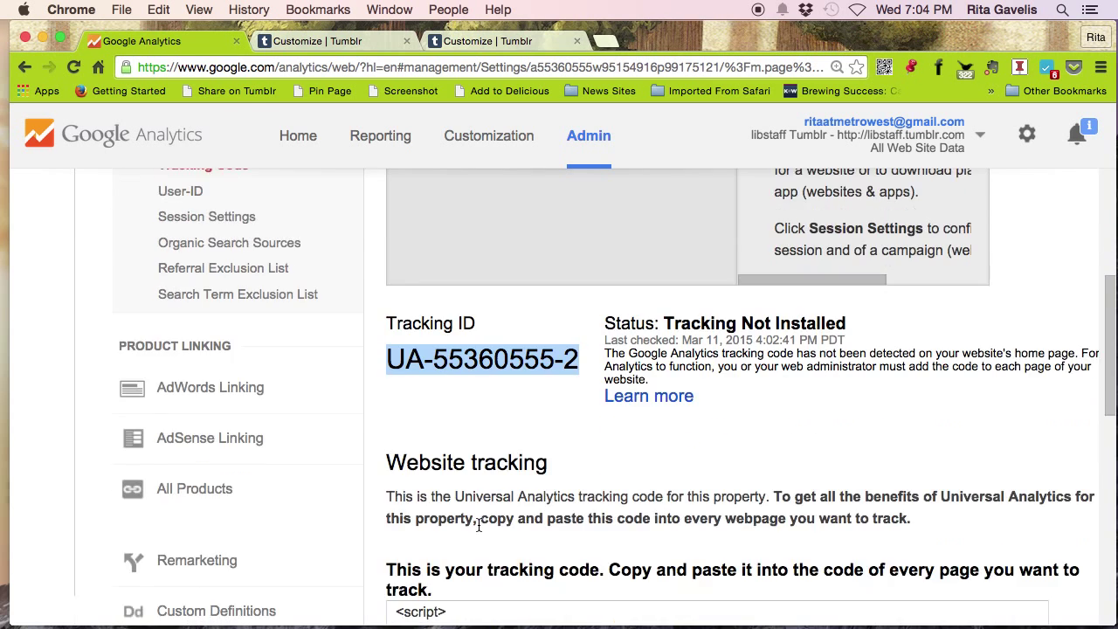
pyautogui.scroll(-3, 478, 522)
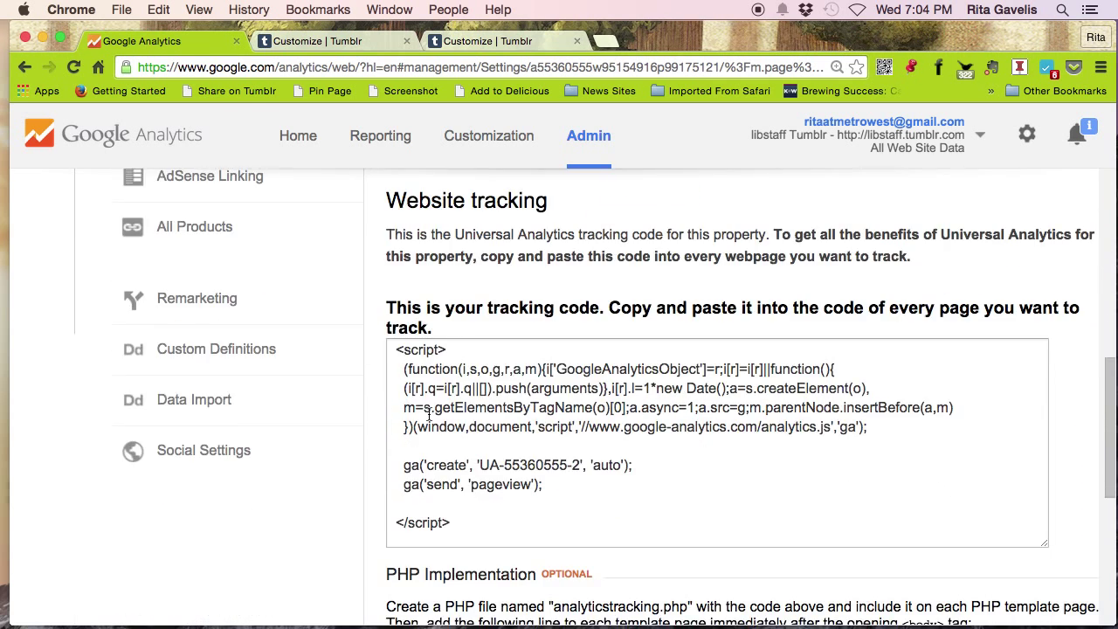
pyautogui.click(395, 350)
pyautogui.press('super+a')
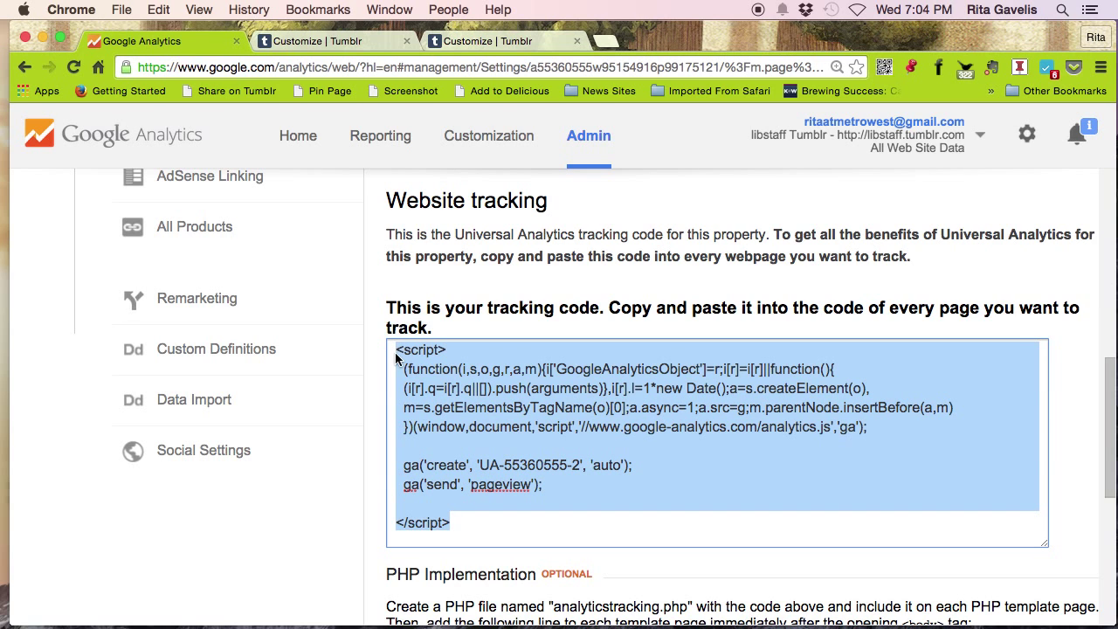
pyautogui.moveTo(394, 352); pyautogui.dragTo(409, 360)
# Open the HTML of the libassist blog's custom theme in Tumblr and search it for "</head>".
pyautogui.click(533, 37)
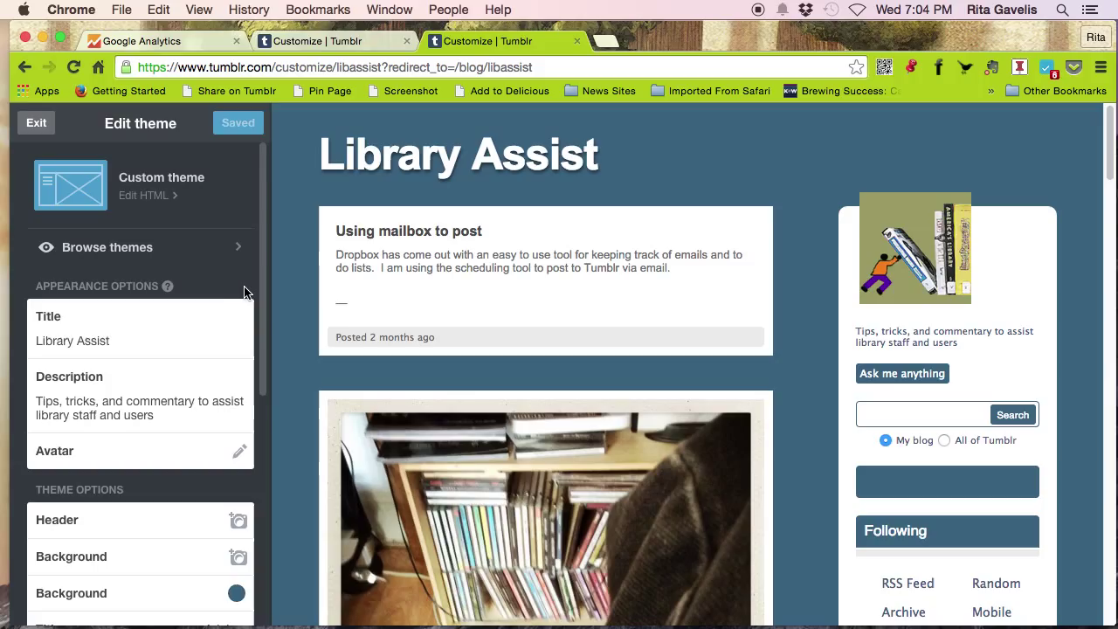
pyautogui.click(149, 196)
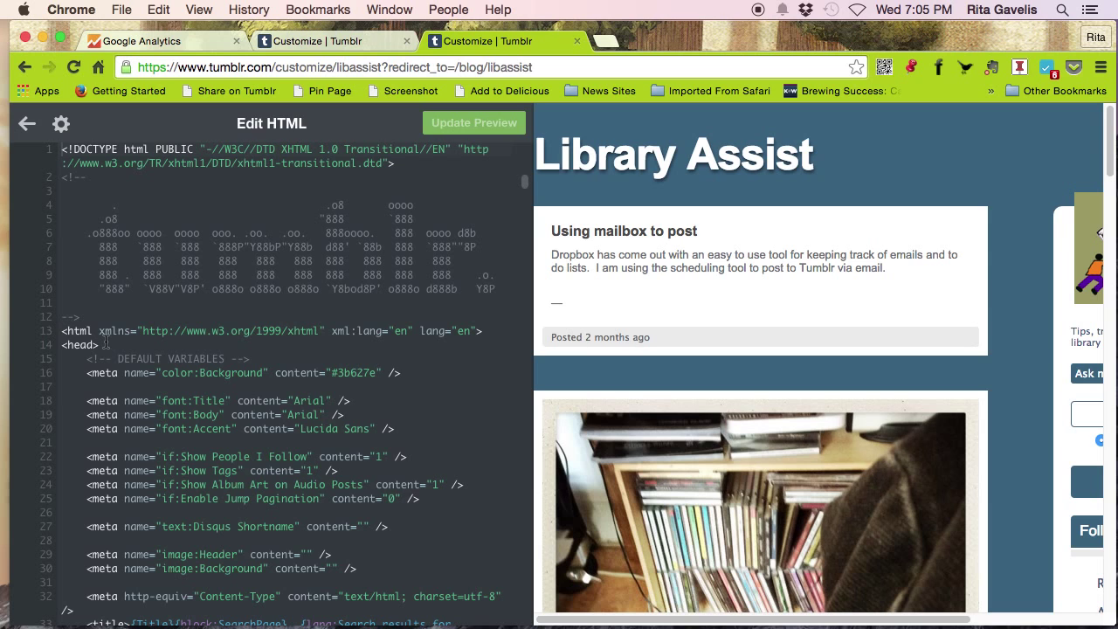
pyautogui.press('super+f')
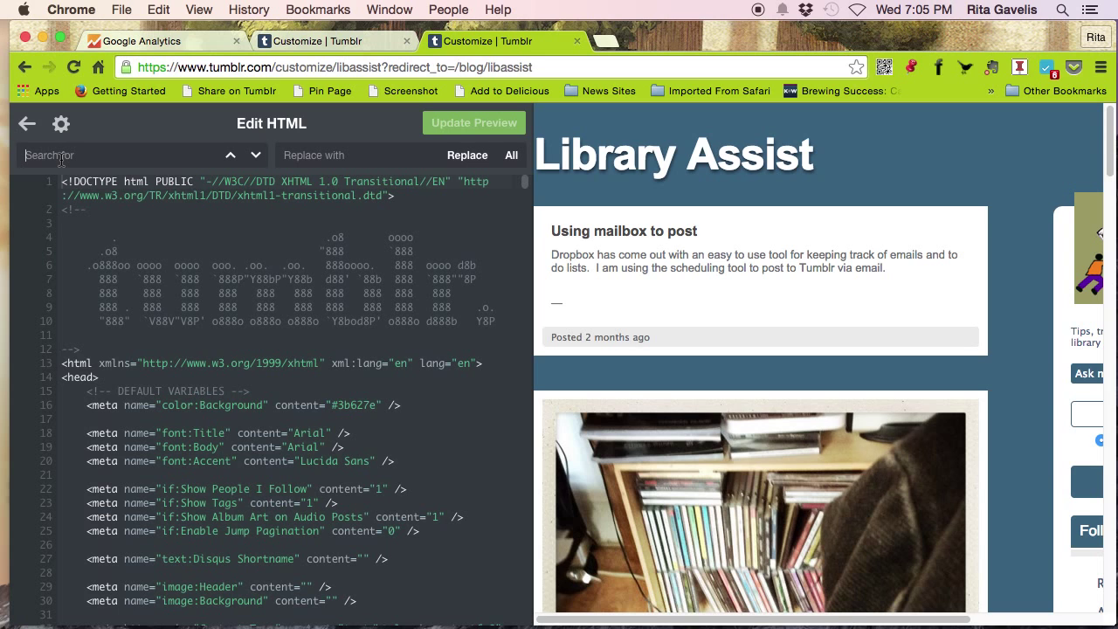
pyautogui.write('</hea')
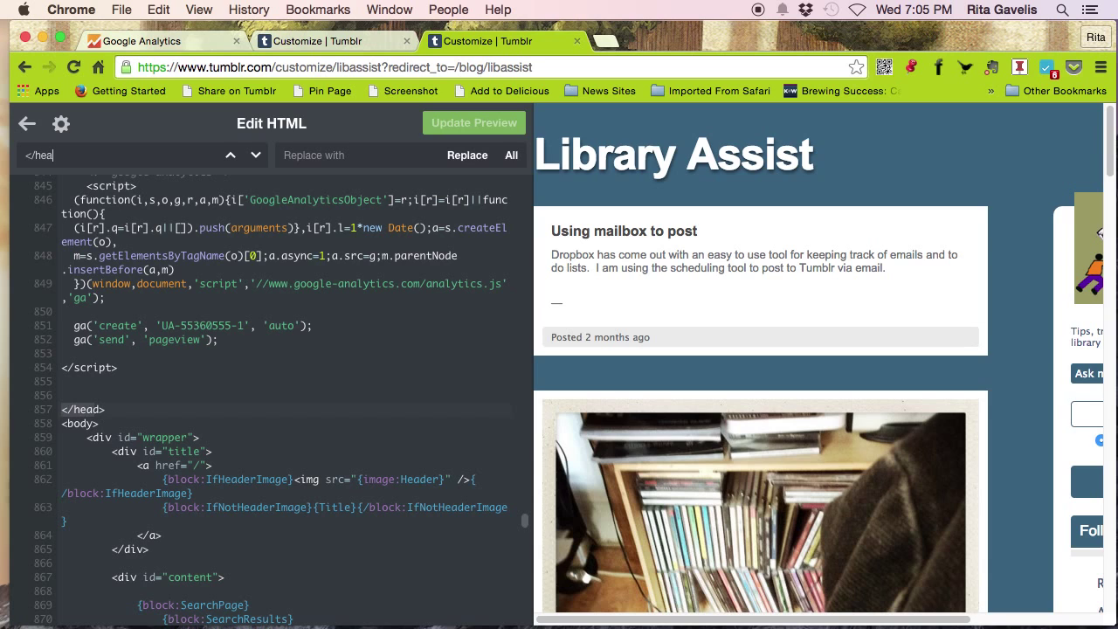
pyautogui.write('d>')
# Paste the copied tracking script on a new line directly above the closing </head> tag.
pyautogui.moveTo(113, 409); pyautogui.dragTo(61, 409)
pyautogui.click(67, 389)
pyautogui.press('Return')
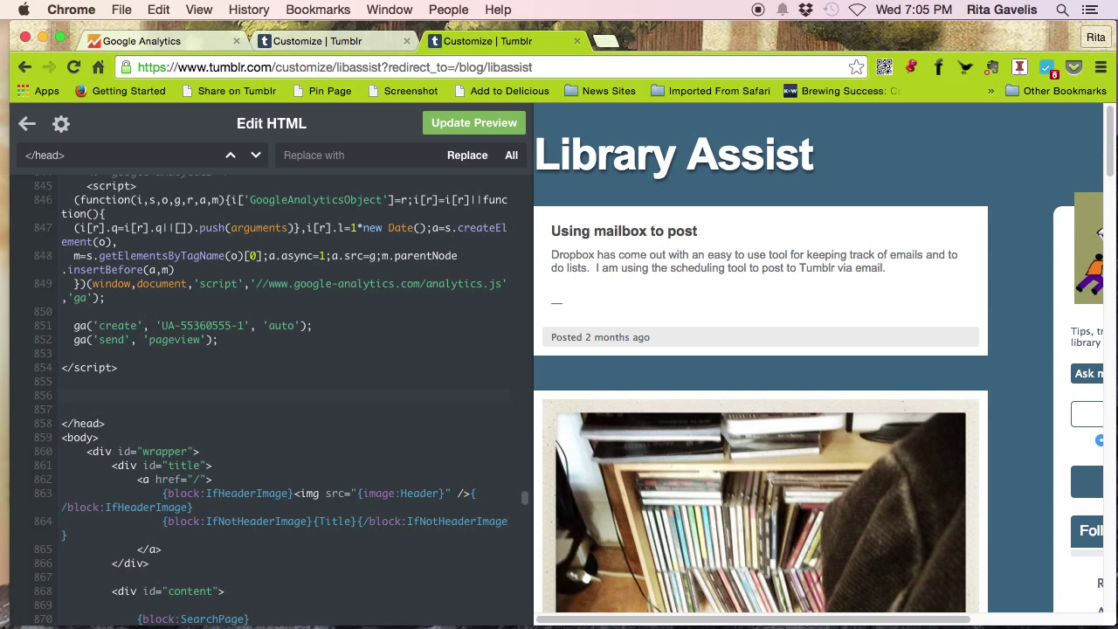
pyautogui.press('super+v')
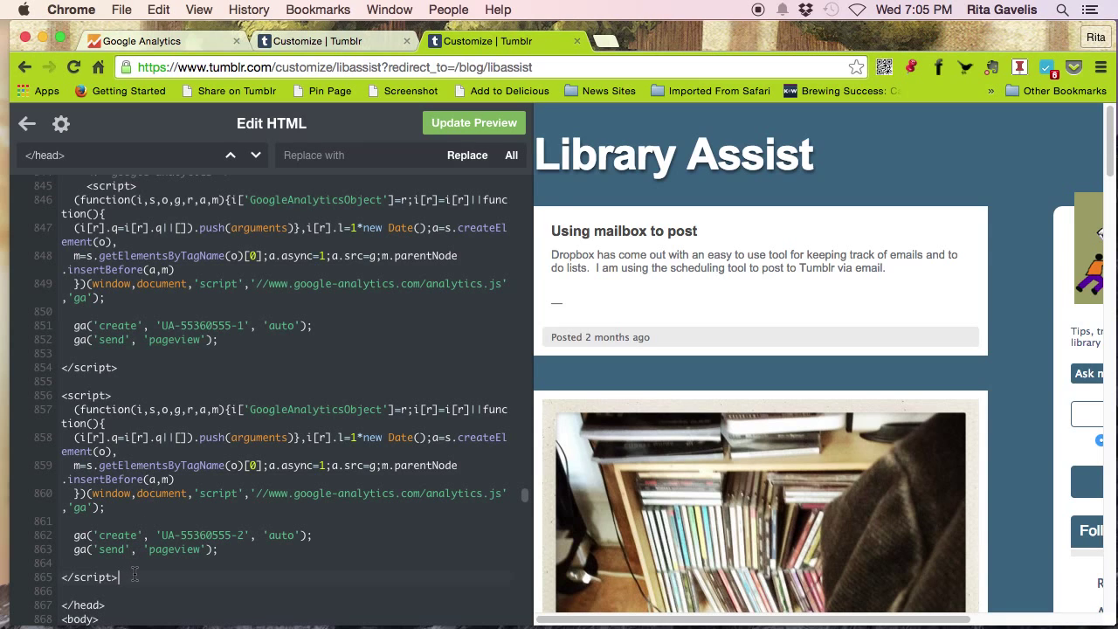
# Review the pasted script block, update the theme preview and save the edited HTML.
pyautogui.moveTo(135, 574); pyautogui.dragTo(36, 390)
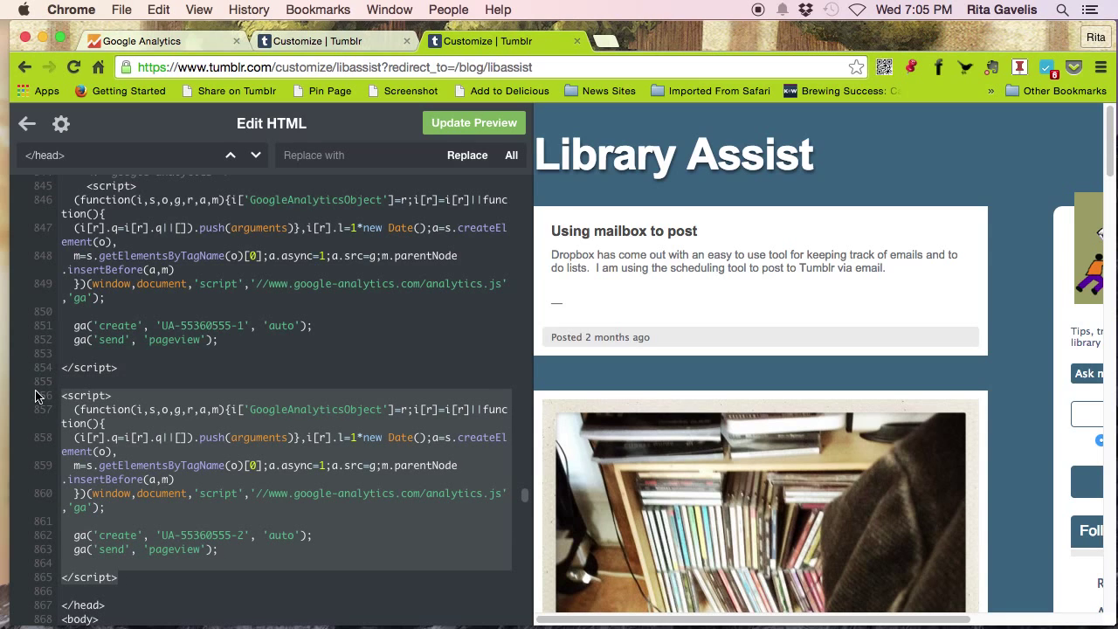
pyautogui.scroll(-4, 247, 370)
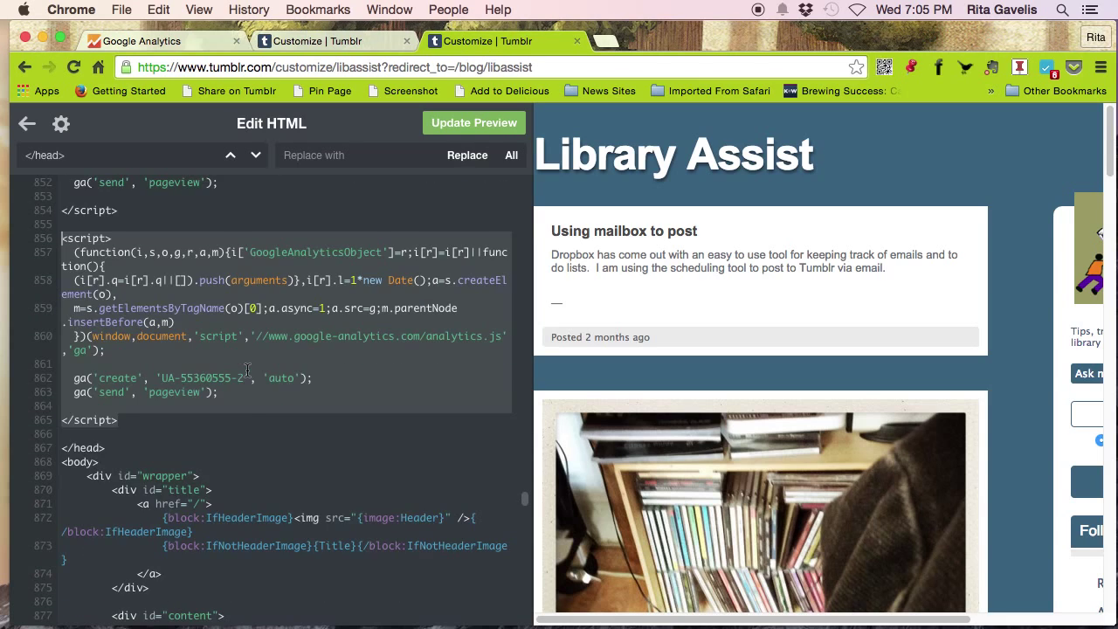
pyautogui.scroll(-1, 248, 371)
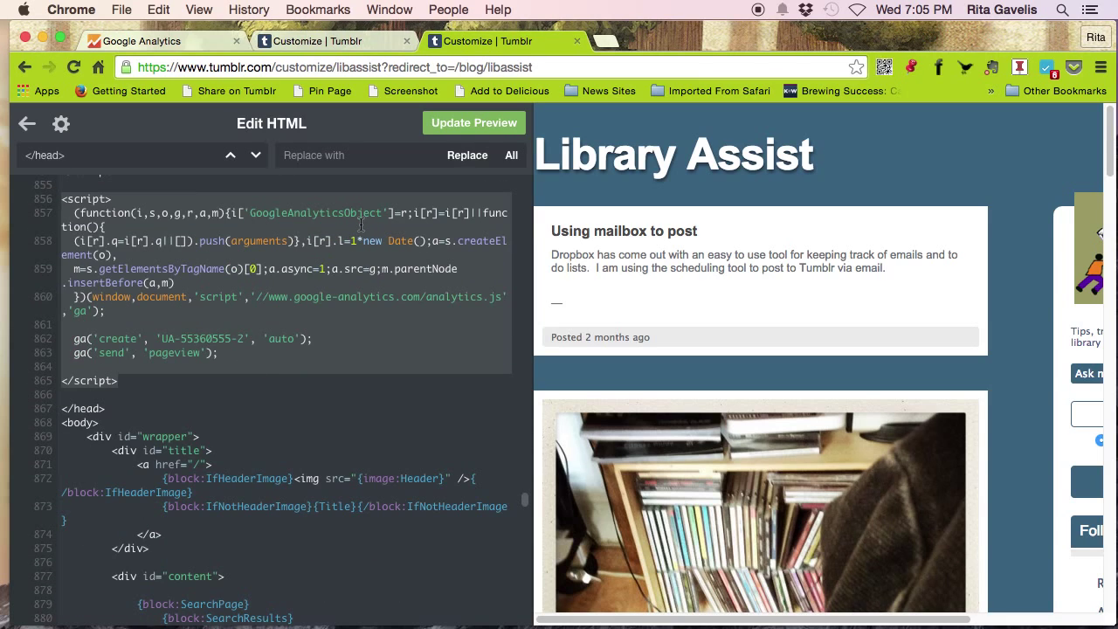
pyautogui.click(445, 123)
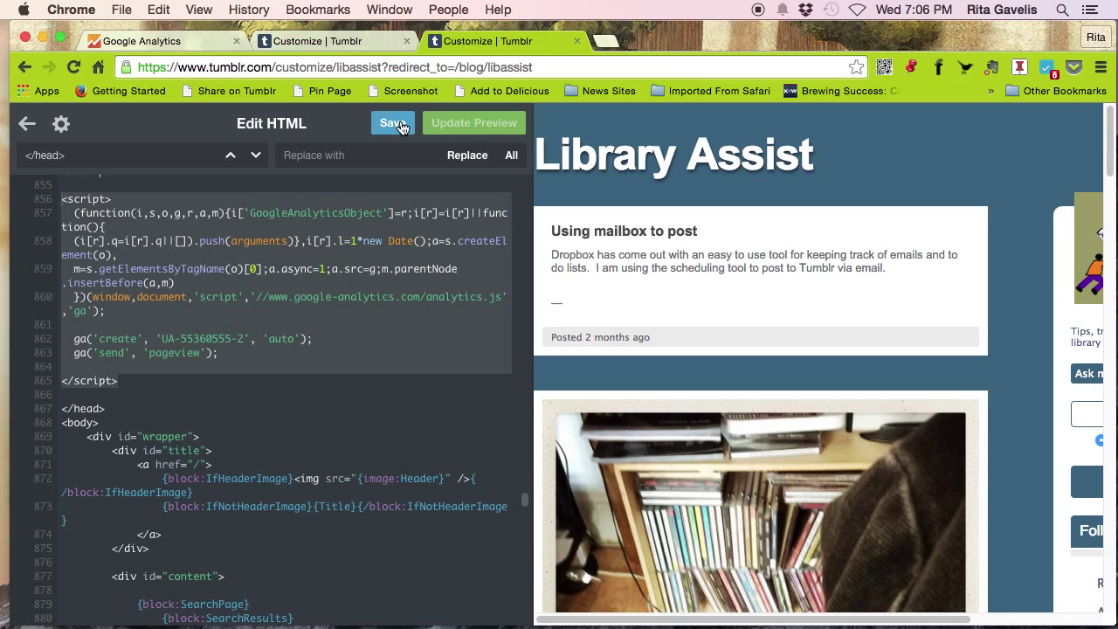
pyautogui.click(393, 123)
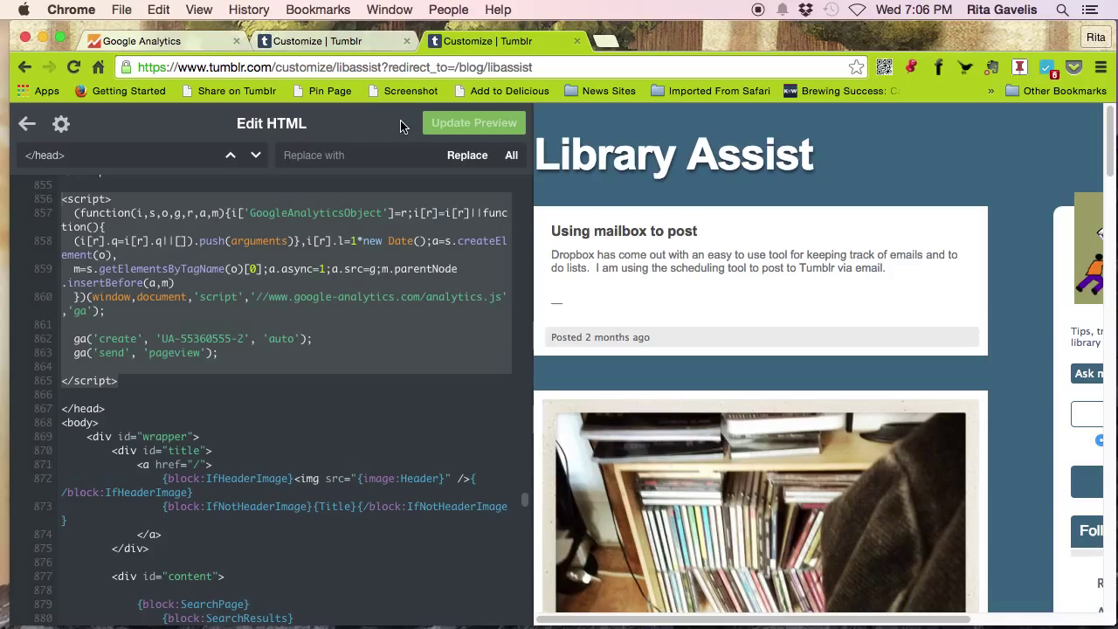